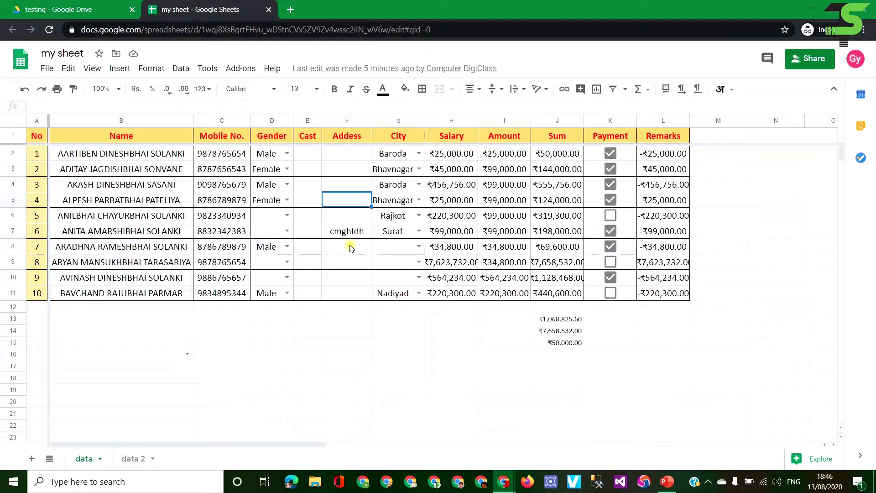
- Clear the contents of cells B3:F10 on the data sheet
left_click(180, 219)
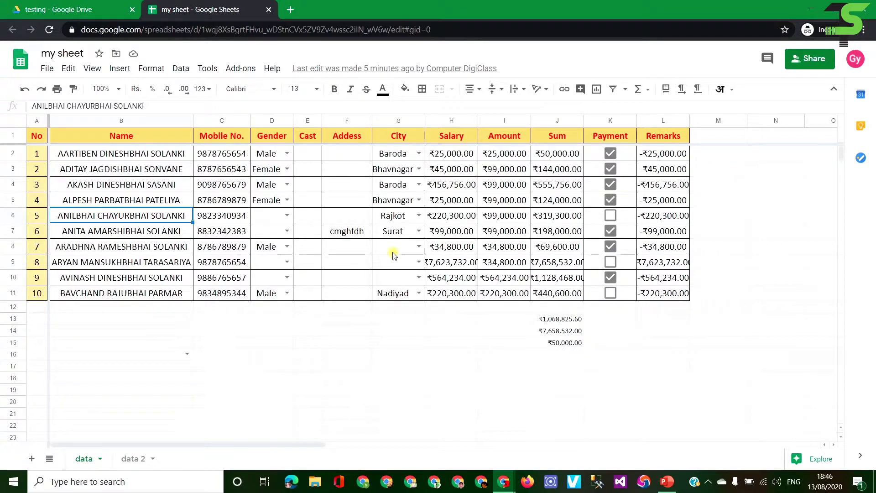
left_click(115, 171)
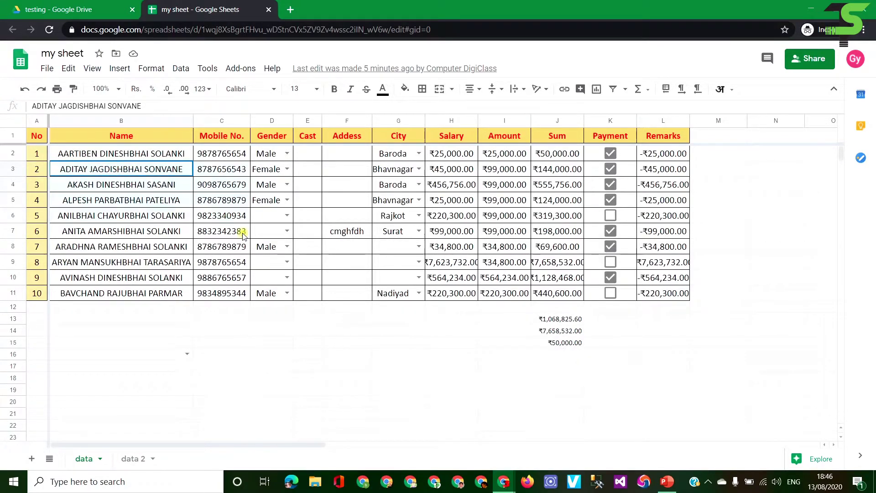
left_click(330, 272, "shift")
key("Delete")
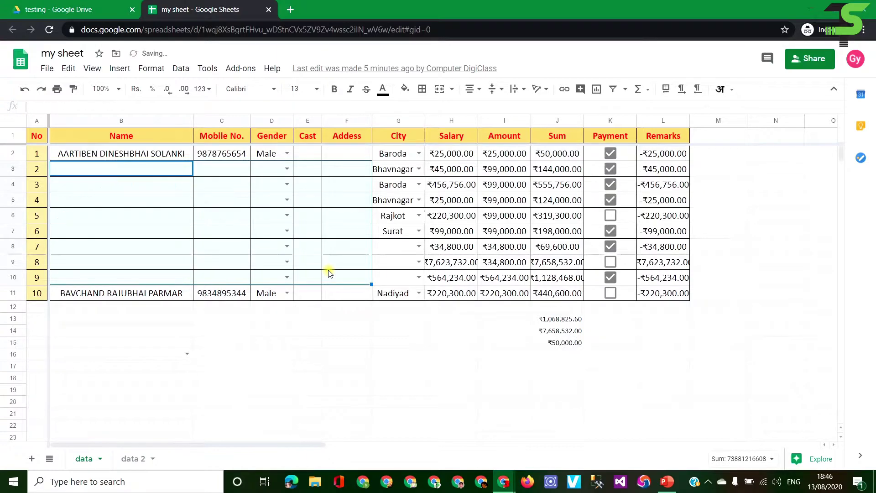
left_click(295, 327)
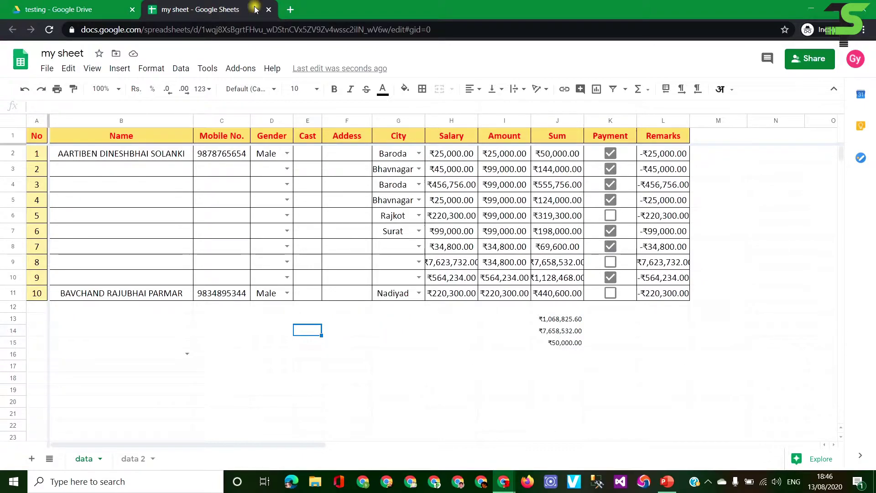
- Close the spreadsheet and reopen "my sheet" from the testing folder in Google Drive
left_click(268, 9)
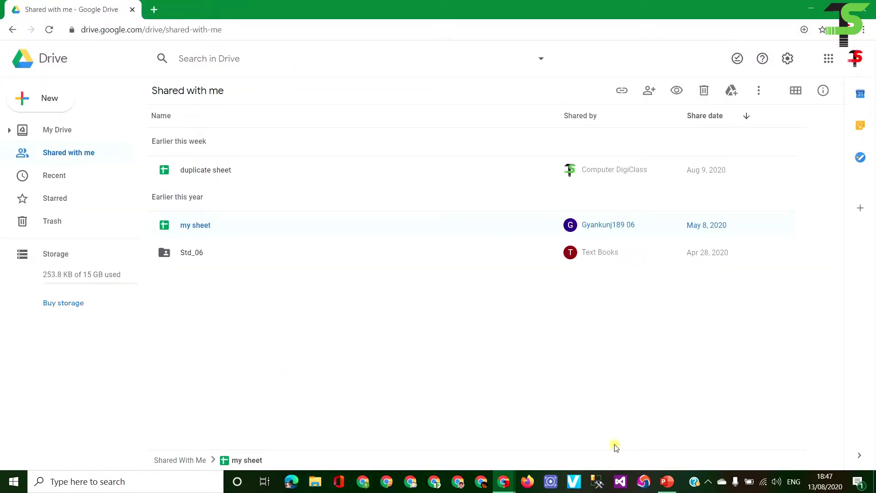
left_click(504, 482)
left_click(548, 434)
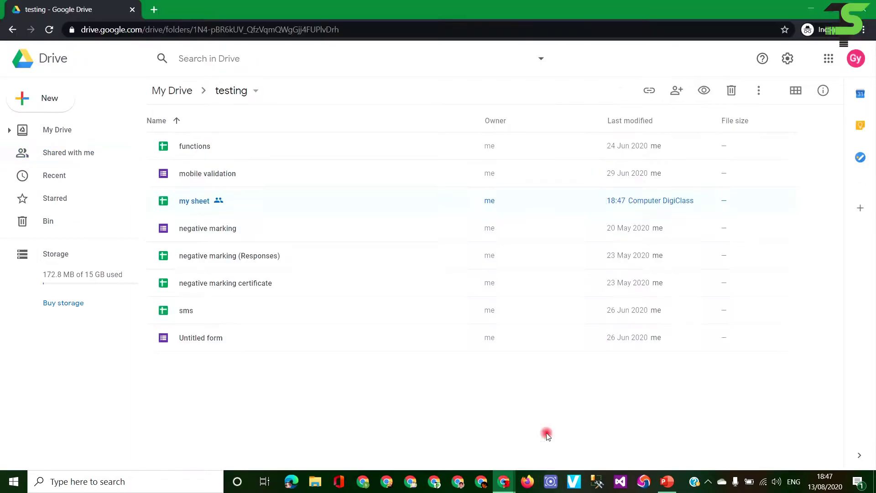
double_click(200, 202)
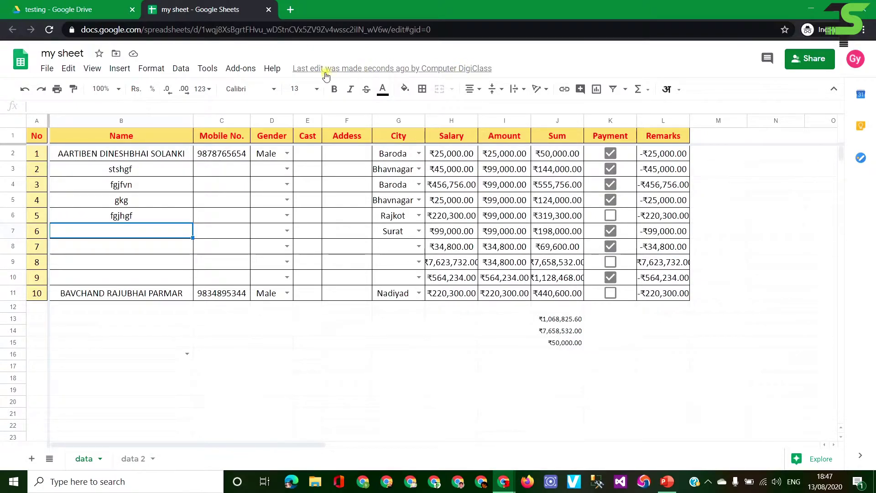
- Open the version history and examine the highlighted edits of the current version in the Name and Mobile No. columns
left_click(367, 72)
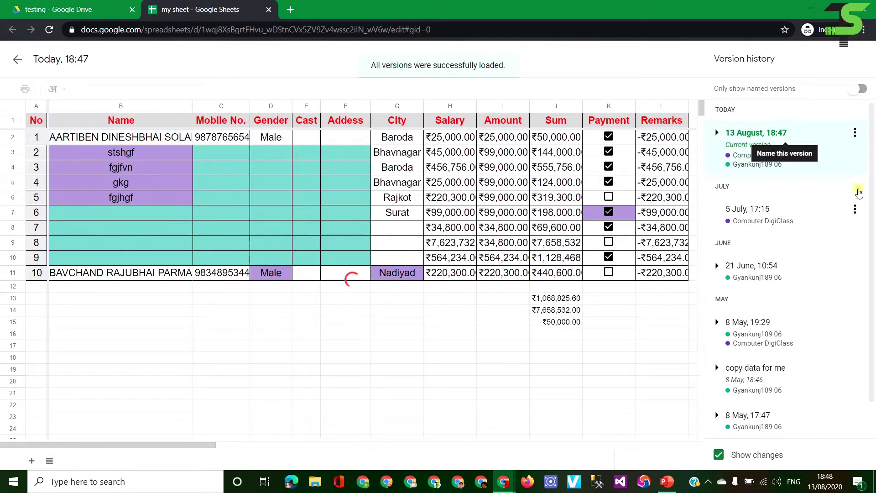
left_click(609, 185)
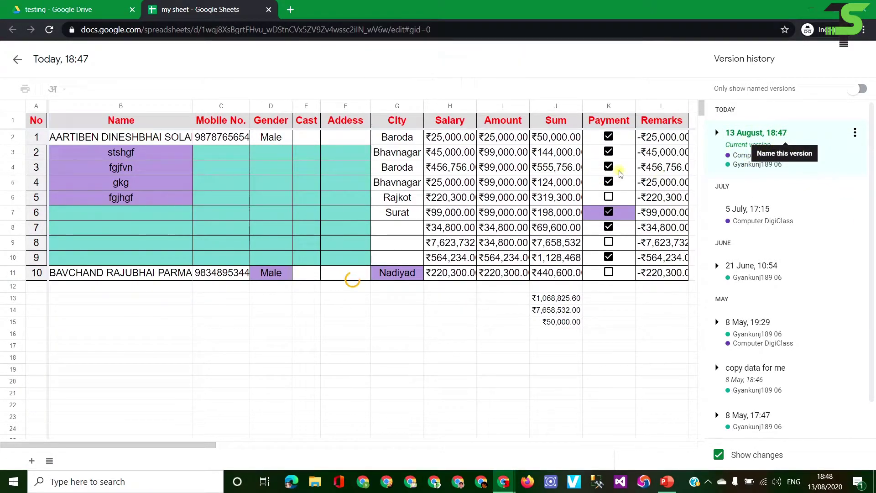
left_click(790, 134)
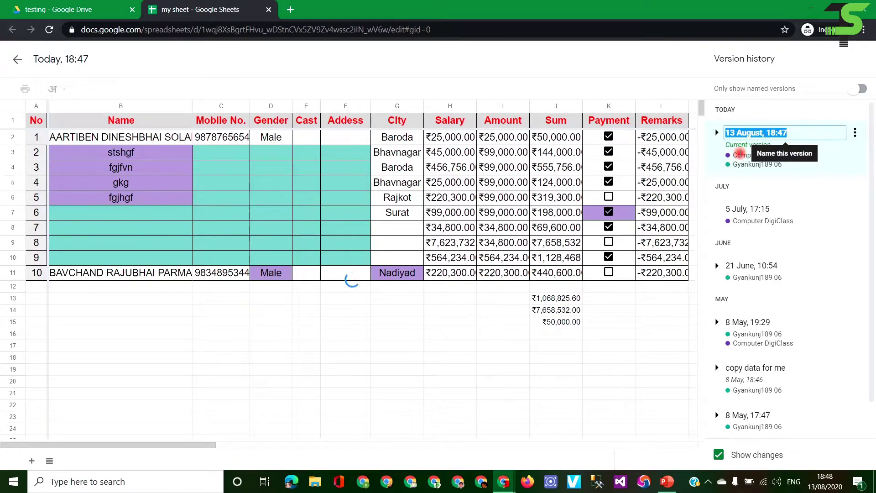
left_click(741, 150)
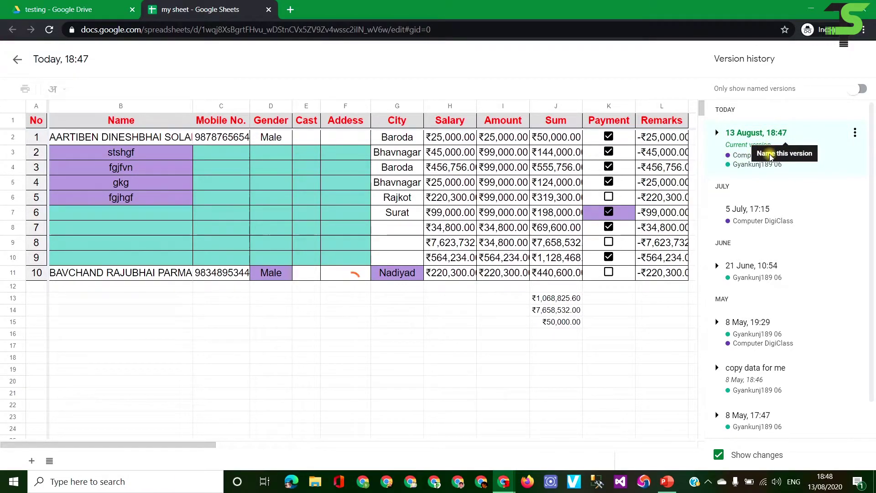
left_click(762, 132)
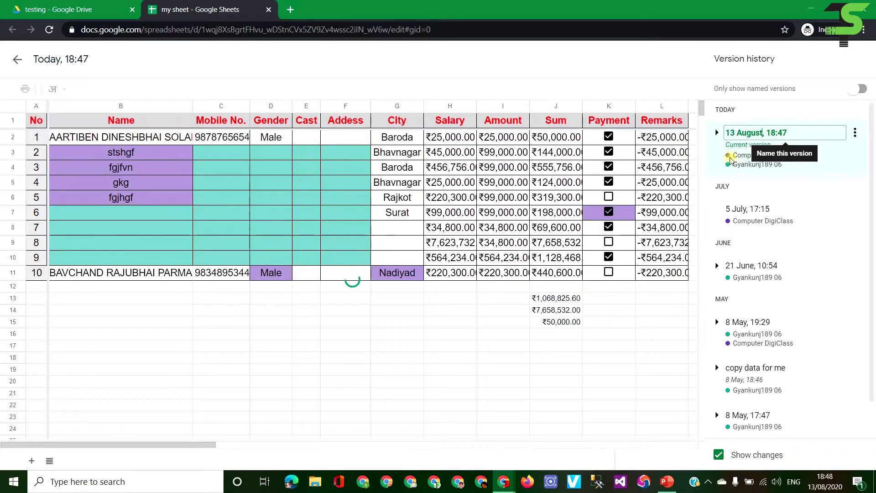
left_click_drag(109, 152, 118, 201)
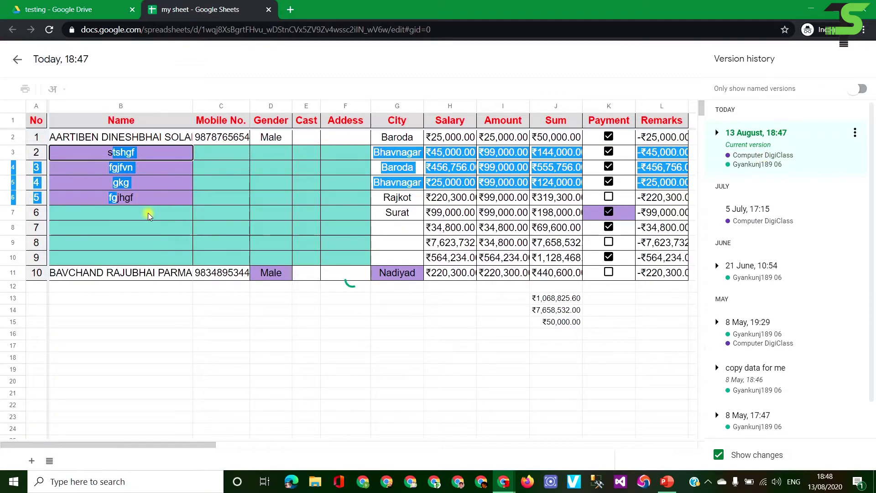
left_click(237, 171)
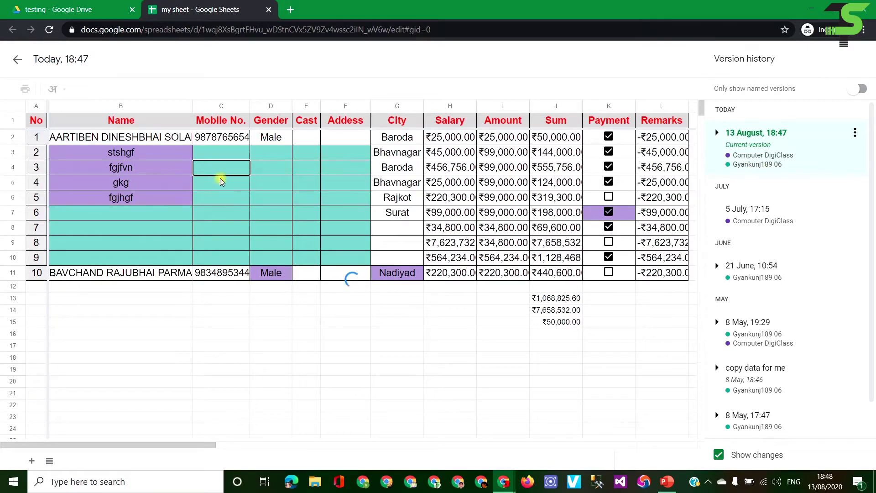
key("Down")
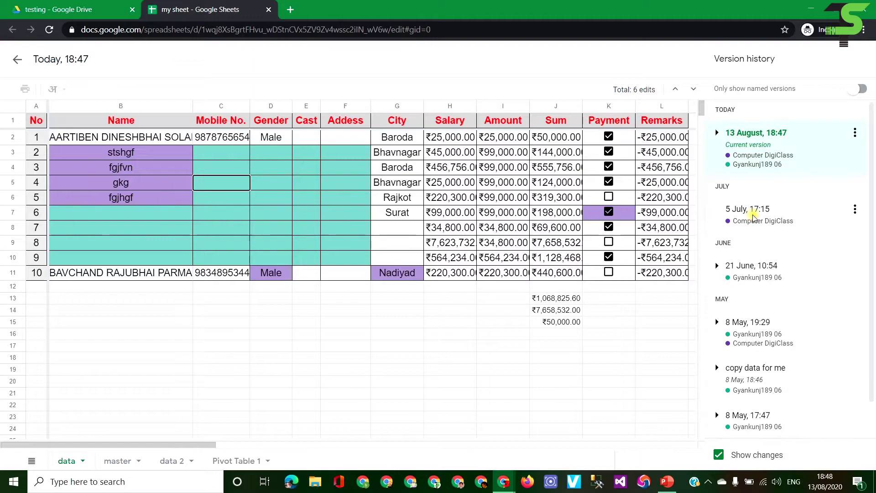
- Preview the earlier versions from 5 July, 17:15 and 8 May, 19:29, and the one named "copy data for me"
left_click(753, 217)
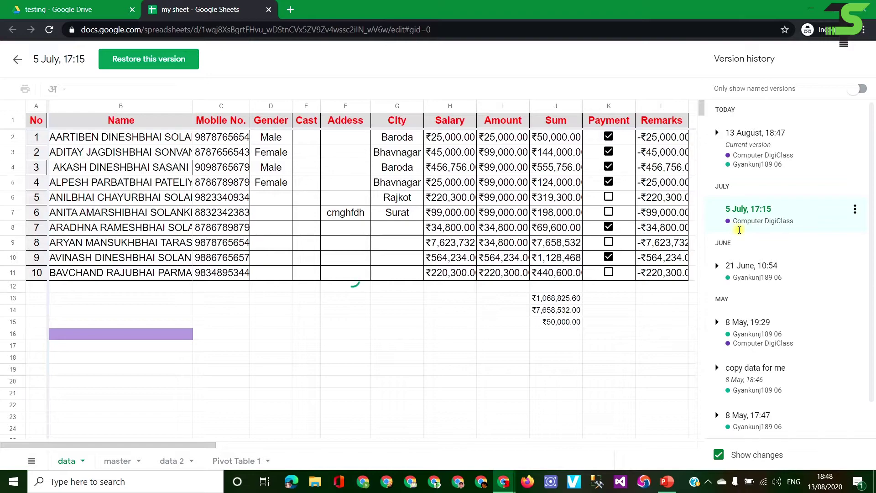
left_click(751, 336)
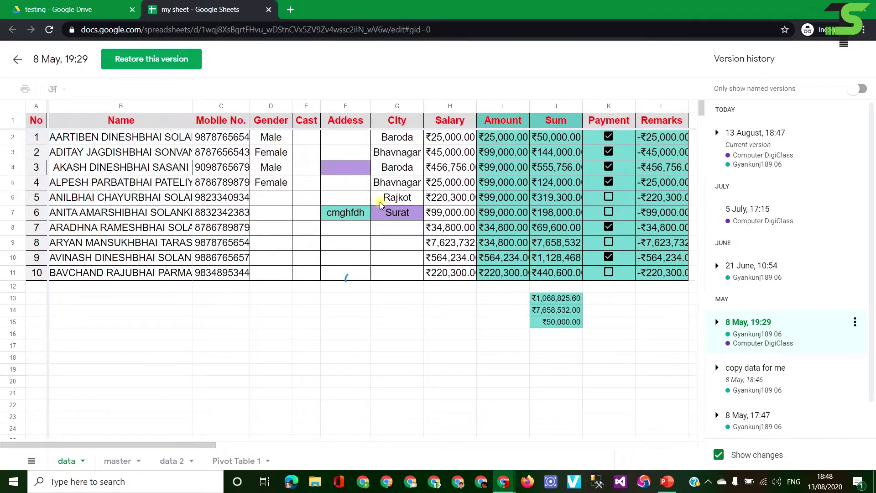
left_click(393, 216)
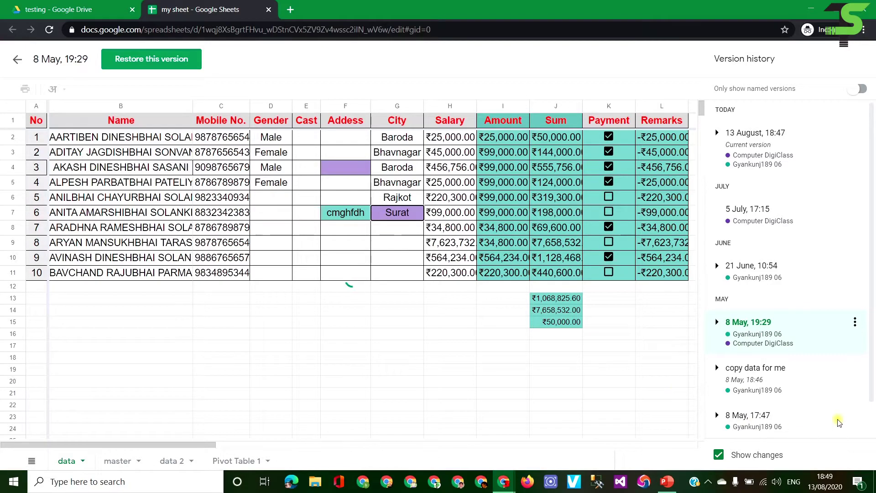
left_click(745, 385)
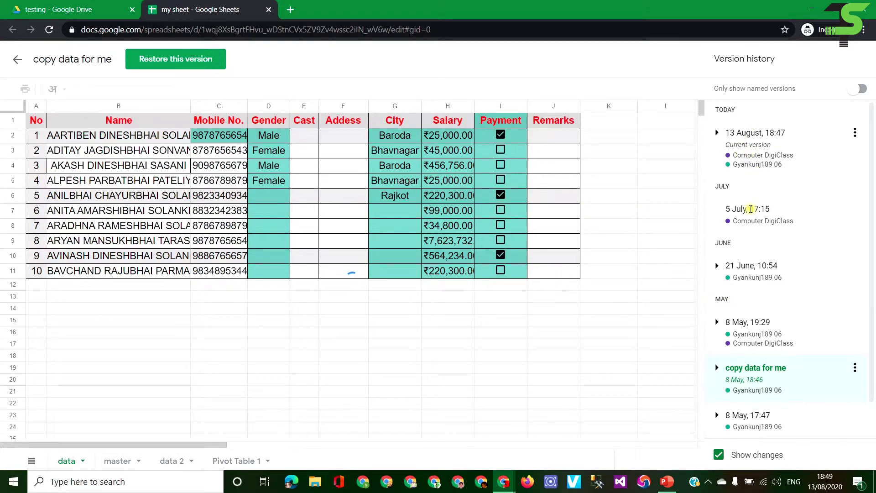
- Restore the spreadsheet to the version from 5 July, 17:15
left_click(751, 213)
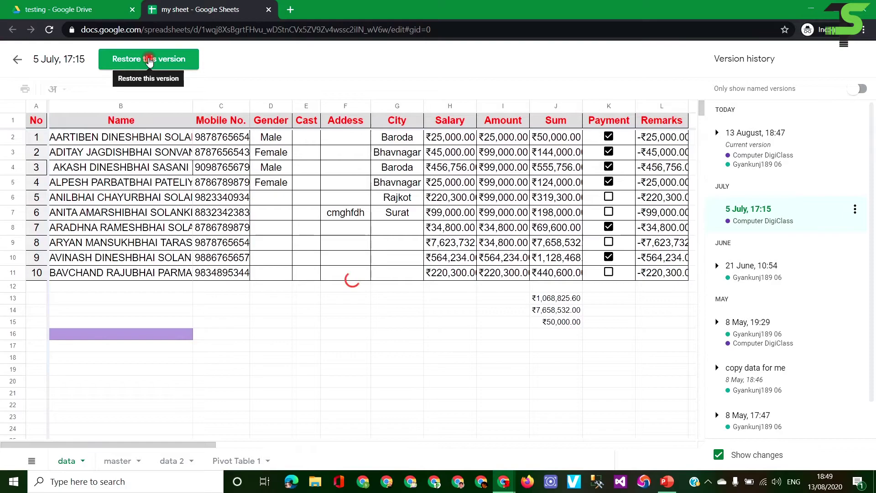
left_click(148, 61)
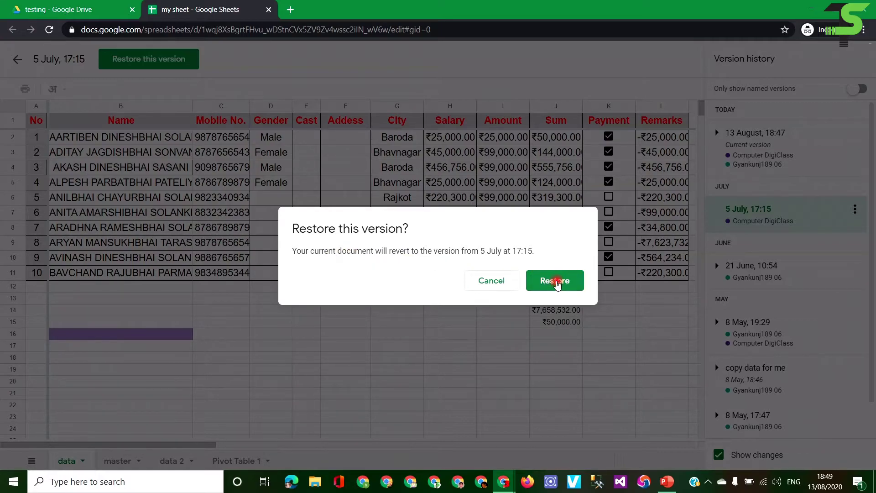
left_click(556, 281)
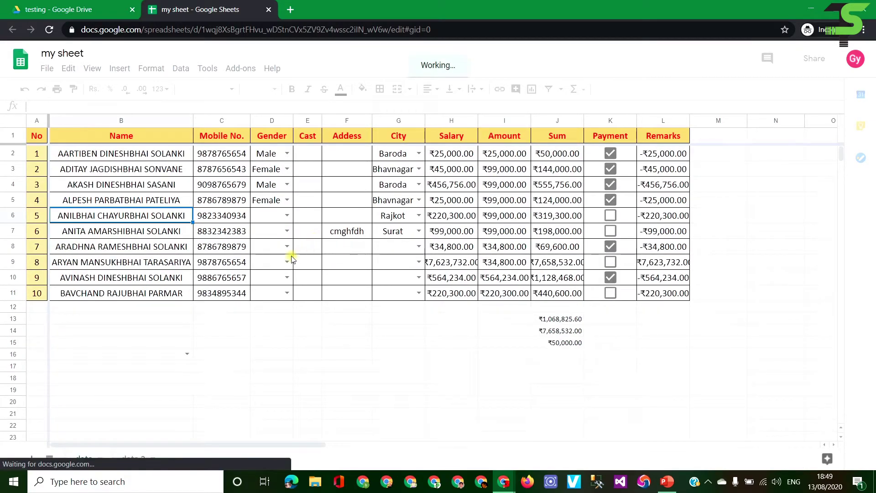
left_click(312, 251)
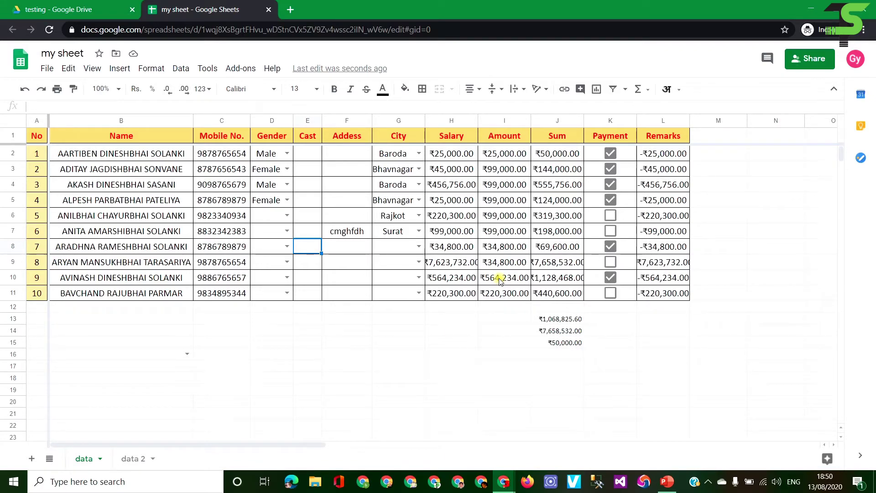
- Name the 5 July, 17:15 version "restored" in the version history and return to the spreadsheet
left_click(340, 68)
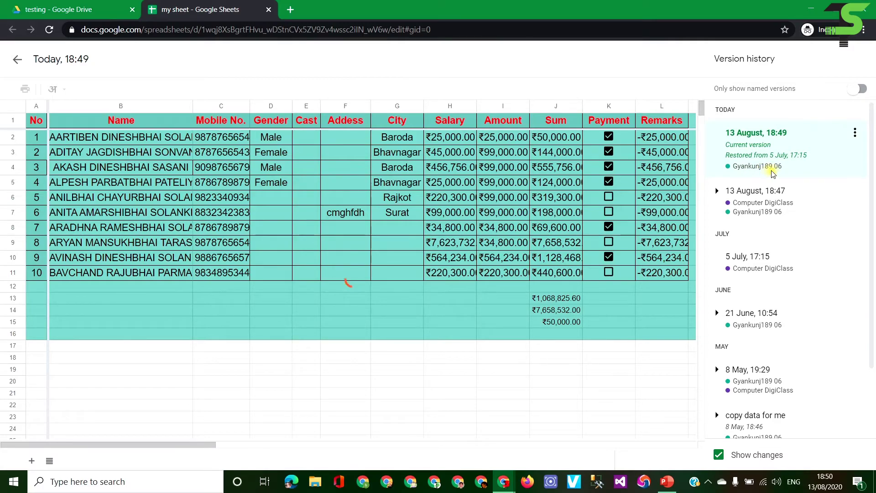
left_click(757, 258)
left_click(780, 256)
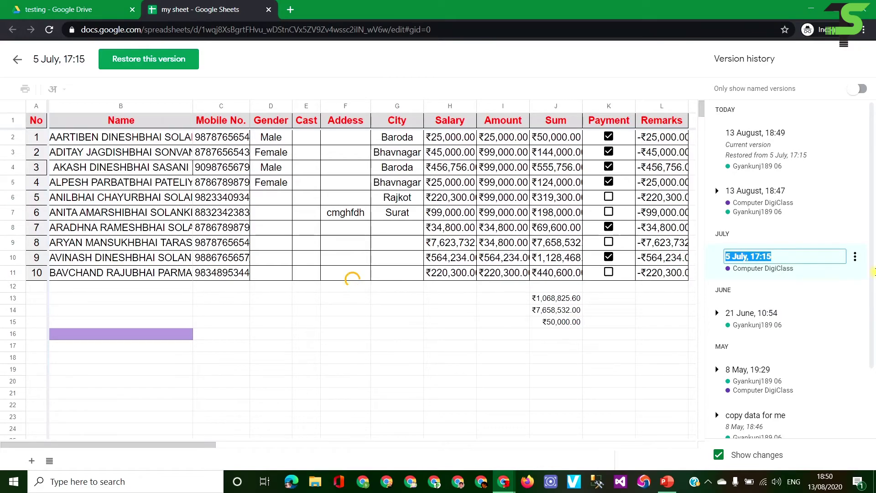
key("BackSpace")
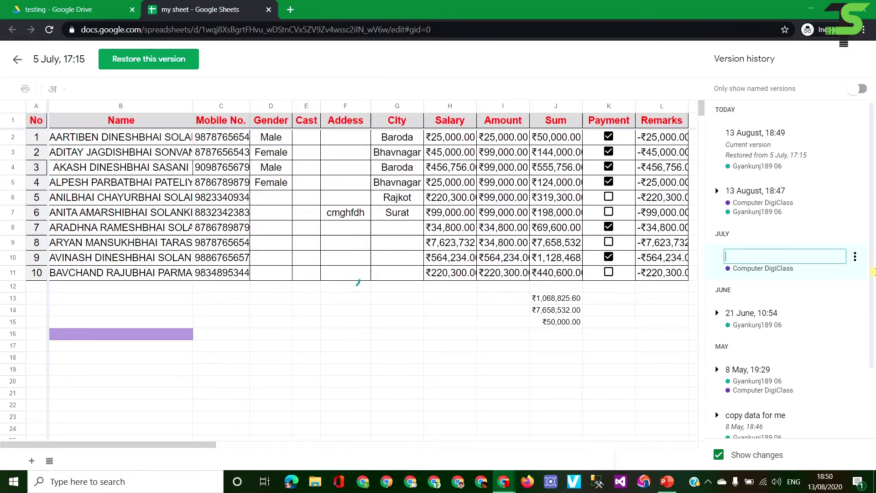
type("resto")
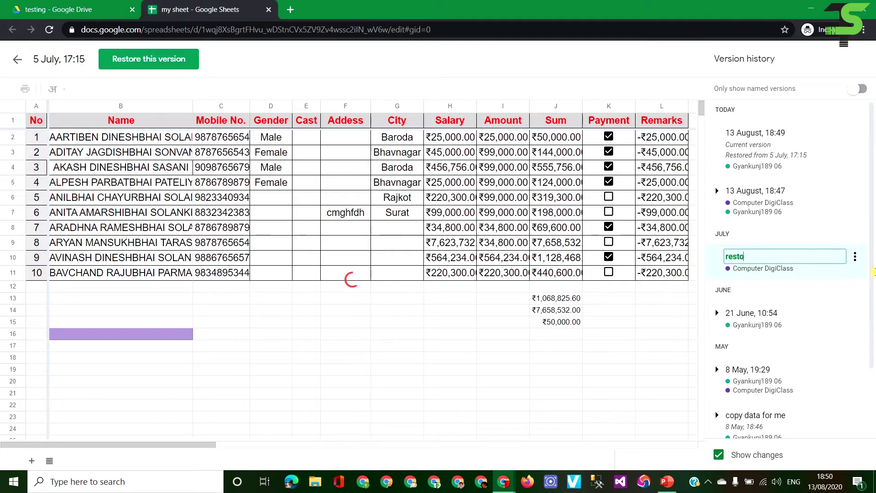
type("red")
key("Return")
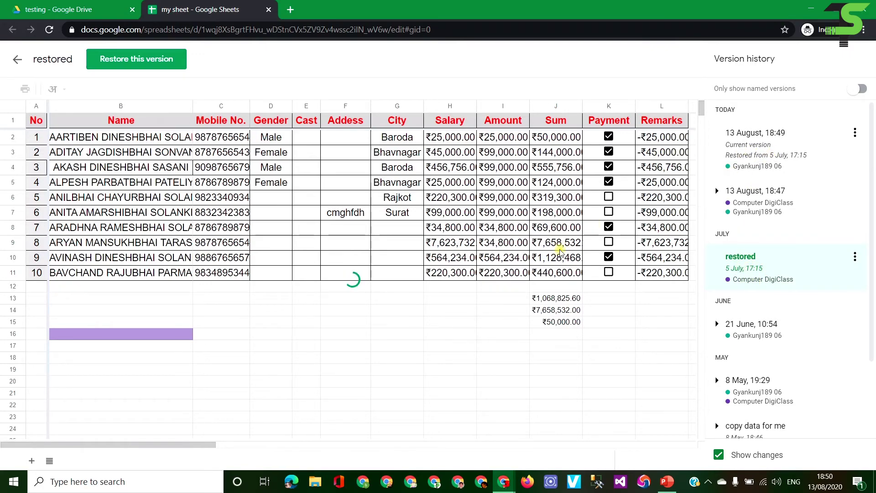
left_click(392, 333)
left_click(19, 61)
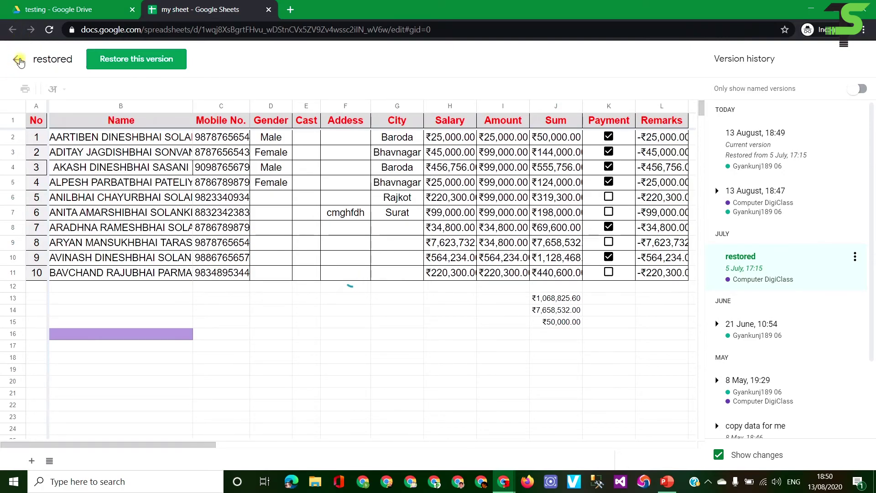